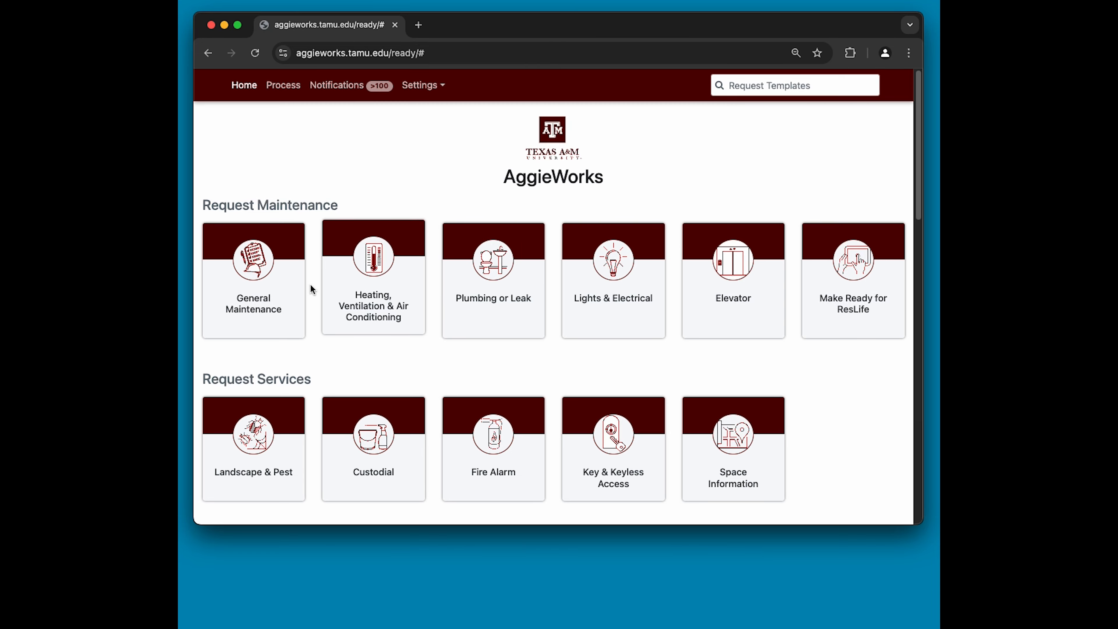
- Start a General Maintenance request submitted for yourself and fill in the contact phone number
click(251, 293)
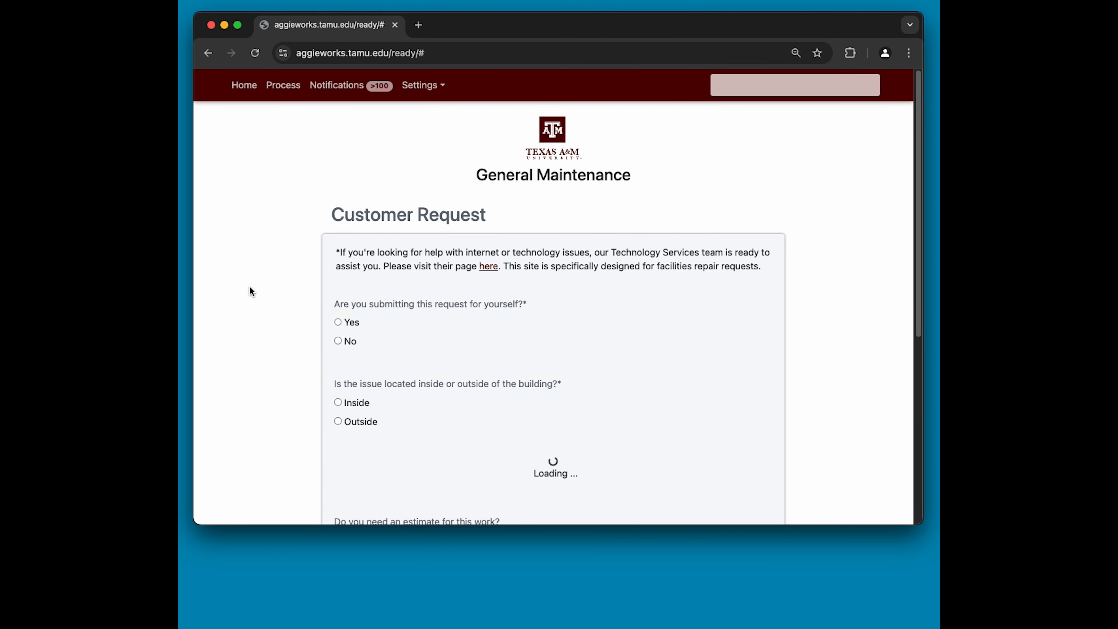
click(337, 323)
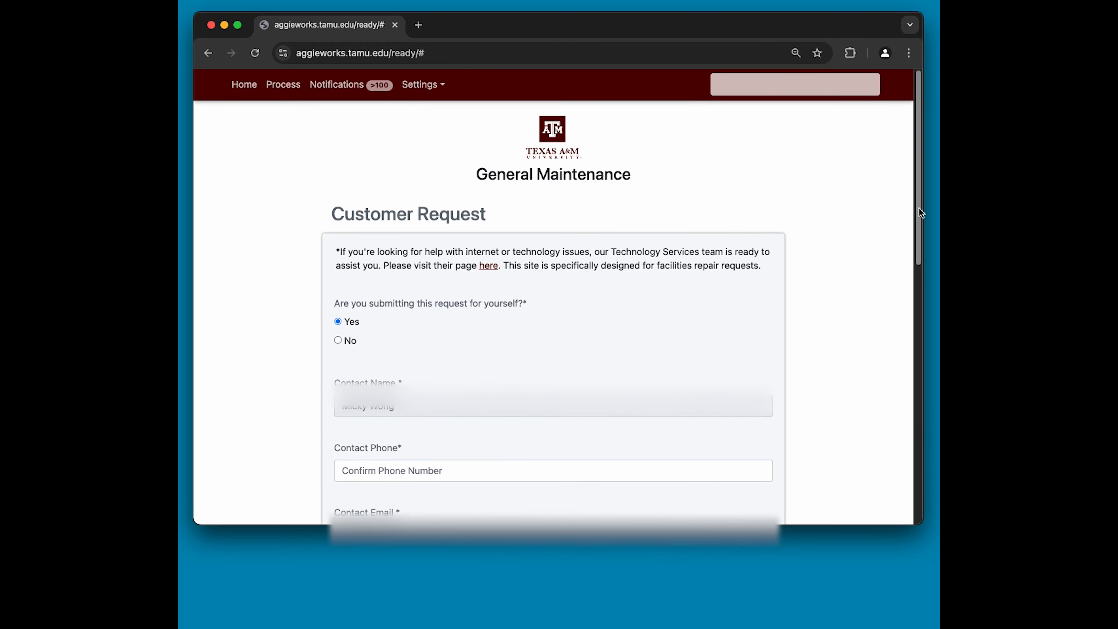
drag(919, 207, 923, 328)
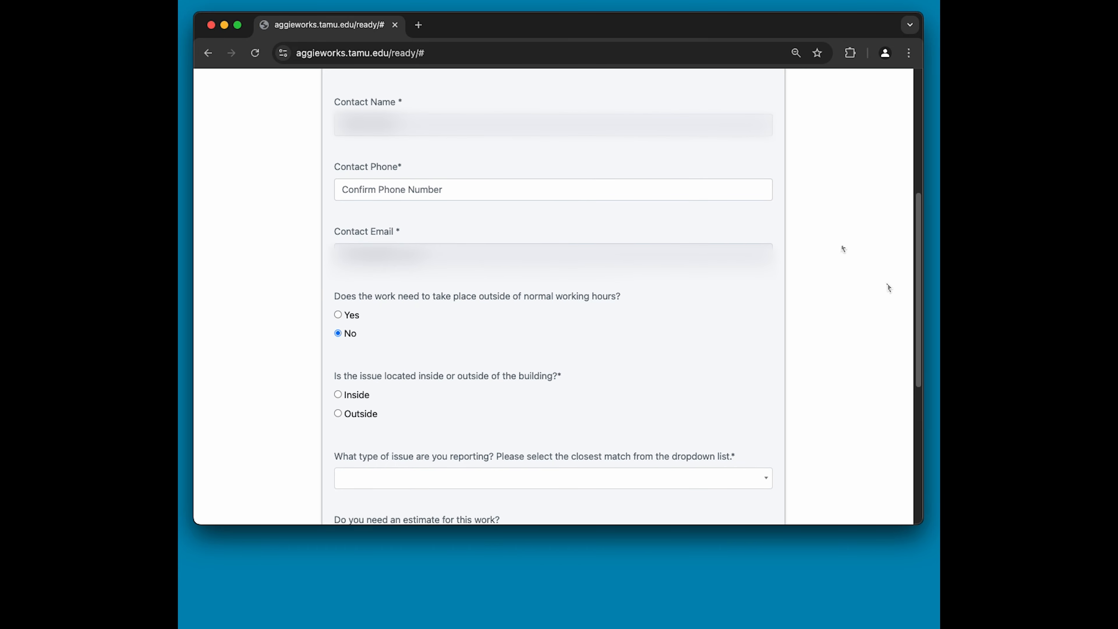
click(402, 193)
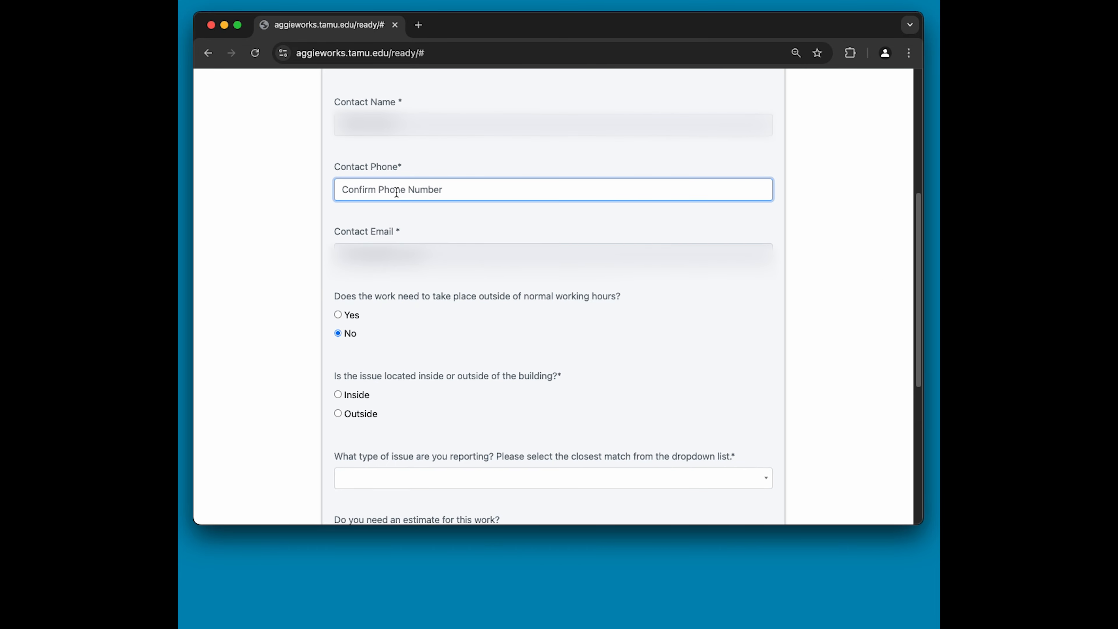
text(979-555-1234)
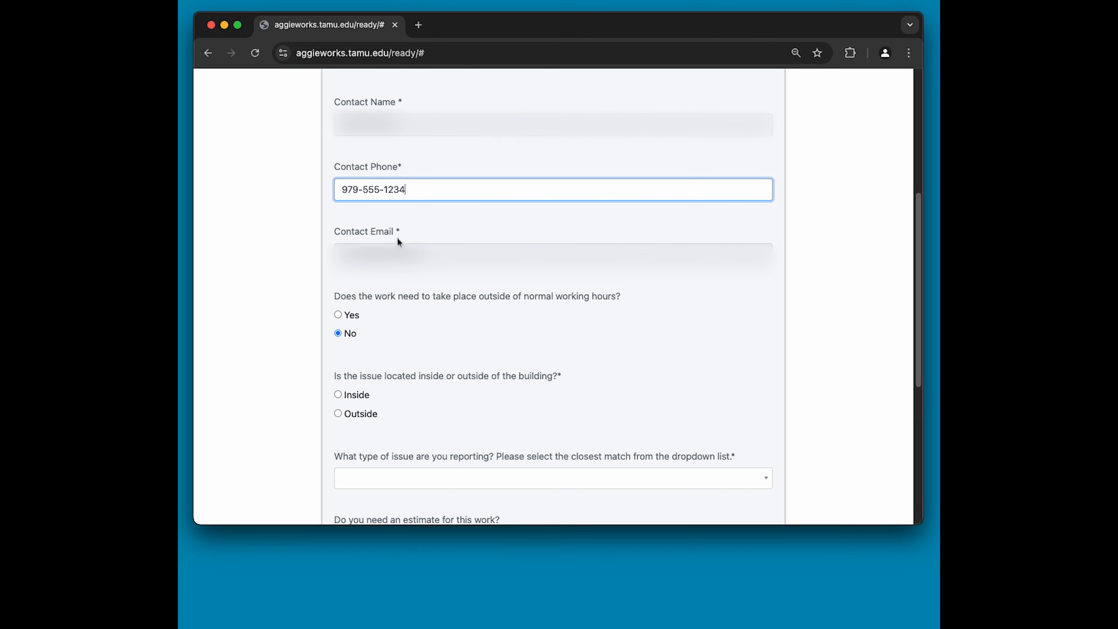
- Mark the issue as located inside the building and open the list of buildings
click(337, 395)
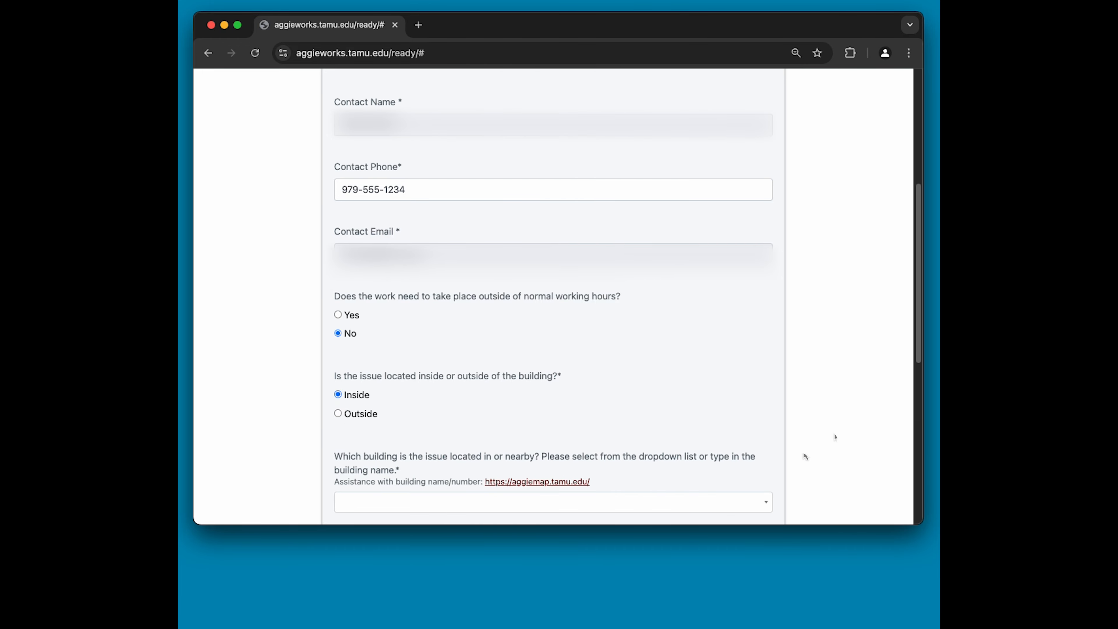
scroll(918, 359, down, 2)
drag(917, 359, 915, 412)
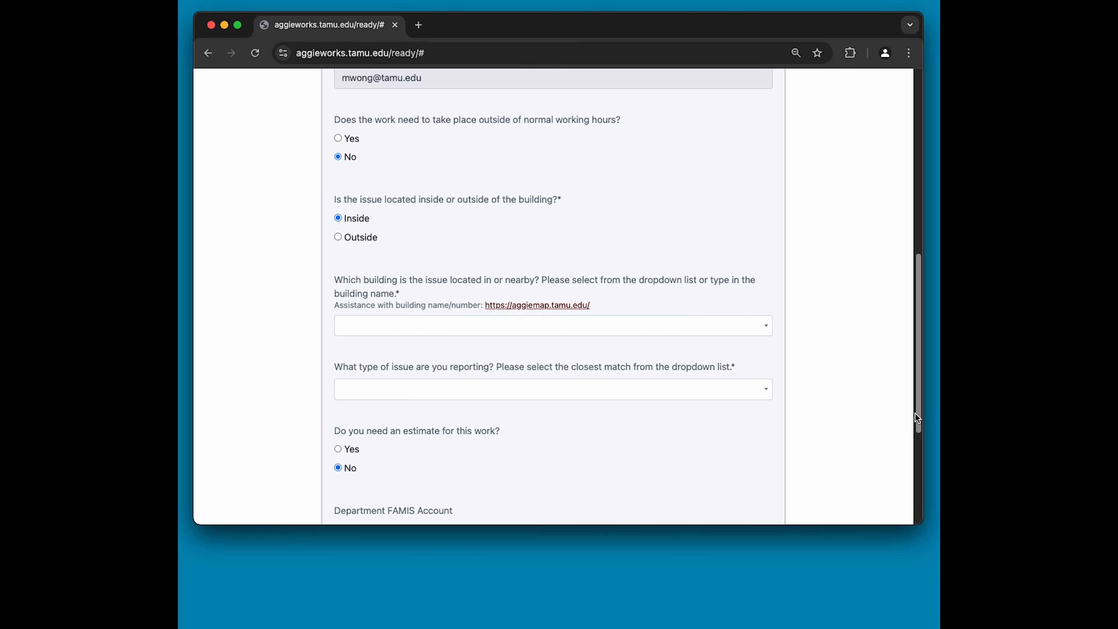
scroll(915, 417, down, 4)
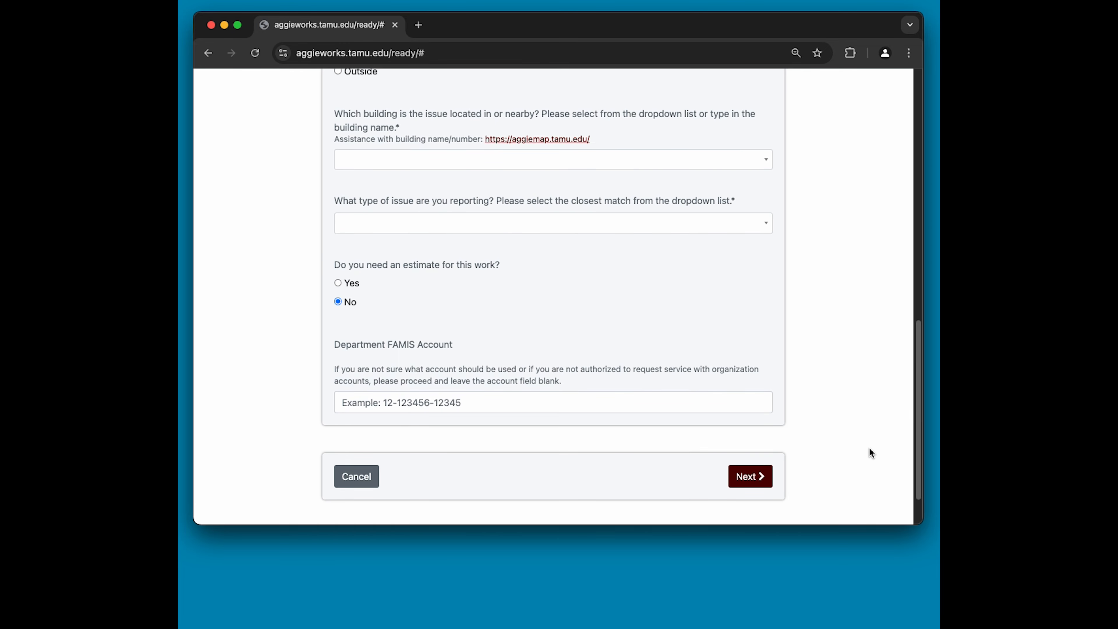
click(554, 159)
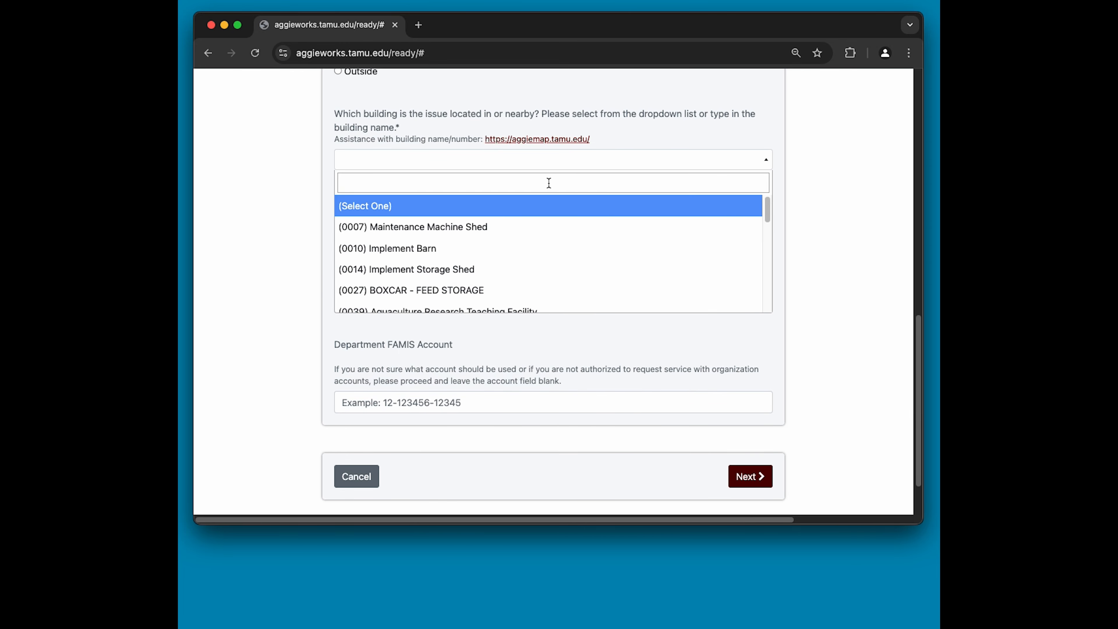
text(memorial)
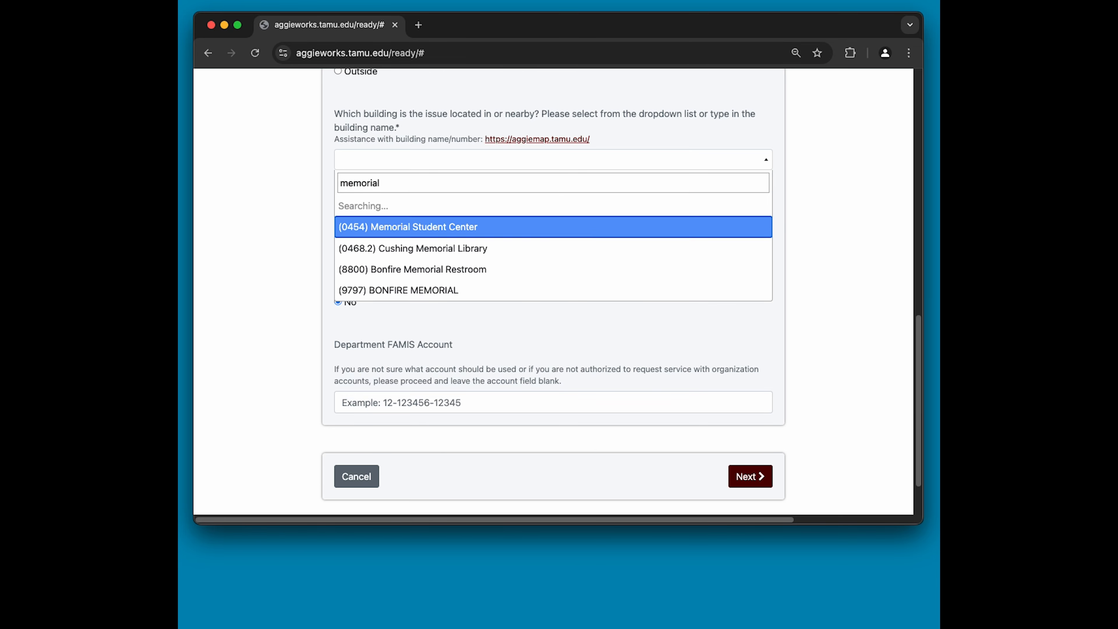
key(BackSpace)
key(BackSpace)
key(BackSpace)
key(BackSpace)
key(BackSpace)
key(BackSpace)
key(BackSpace)
key(BackSpace)
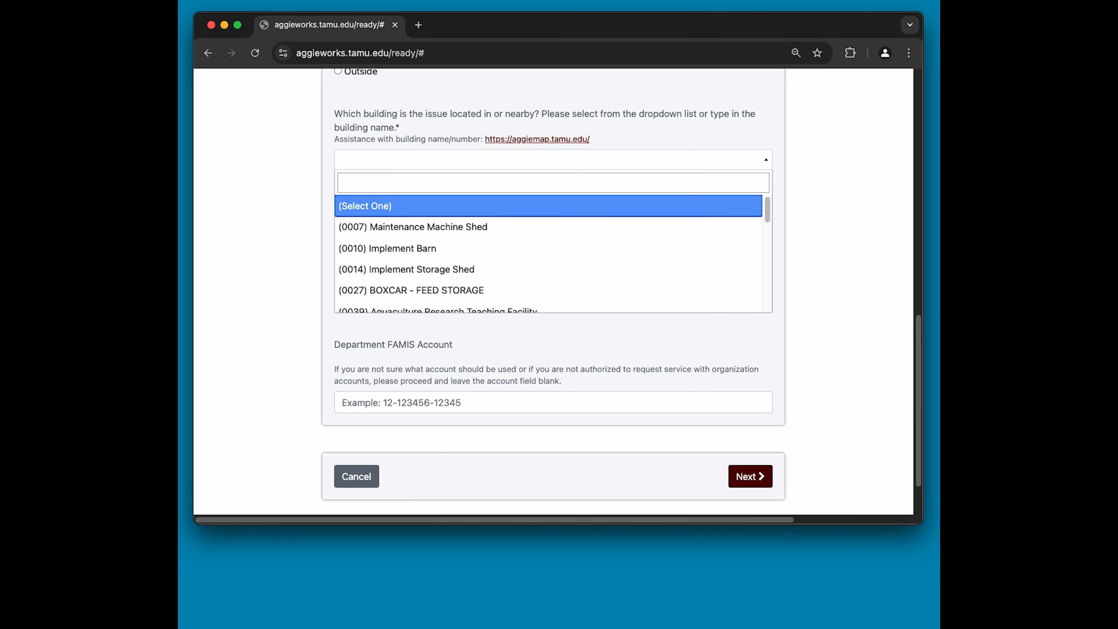
- Set the issue's location to building (0454) Memorial Student Center, floor (02) 02, room (2100) PUBLIC CIRCULATION AREA, LOBBY, FOYER
text(0454)
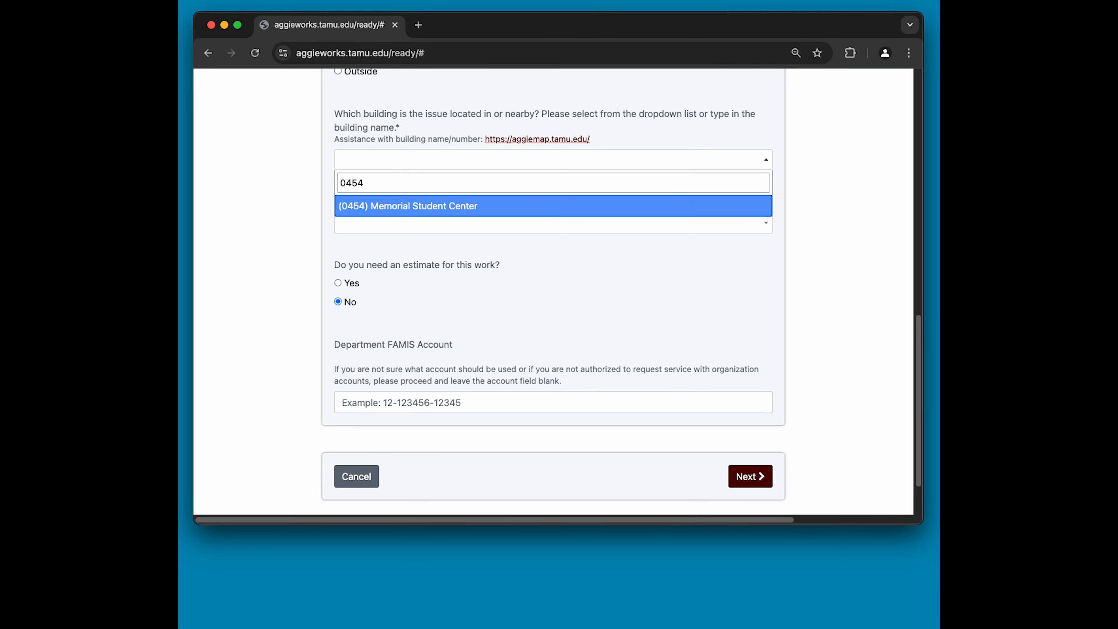
click(499, 208)
click(501, 225)
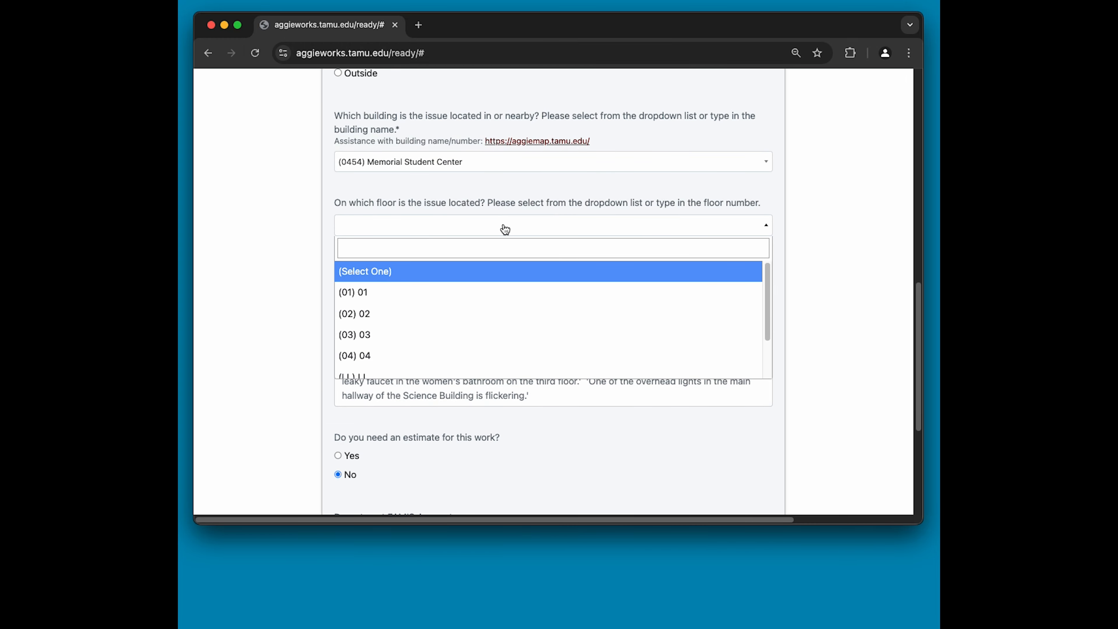
click(474, 313)
click(476, 289)
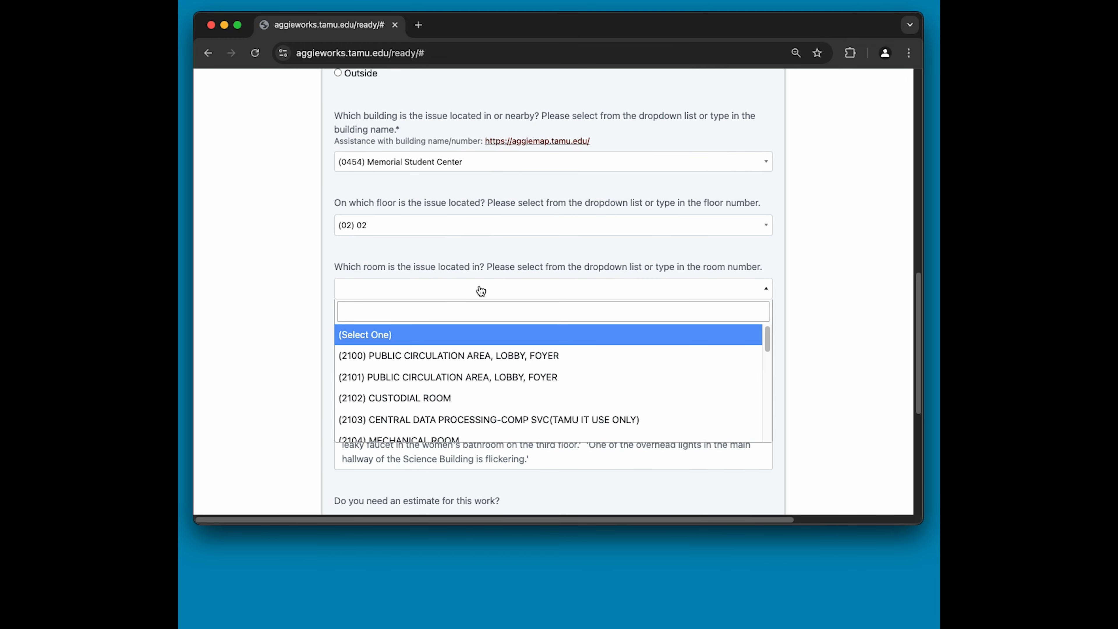
click(475, 355)
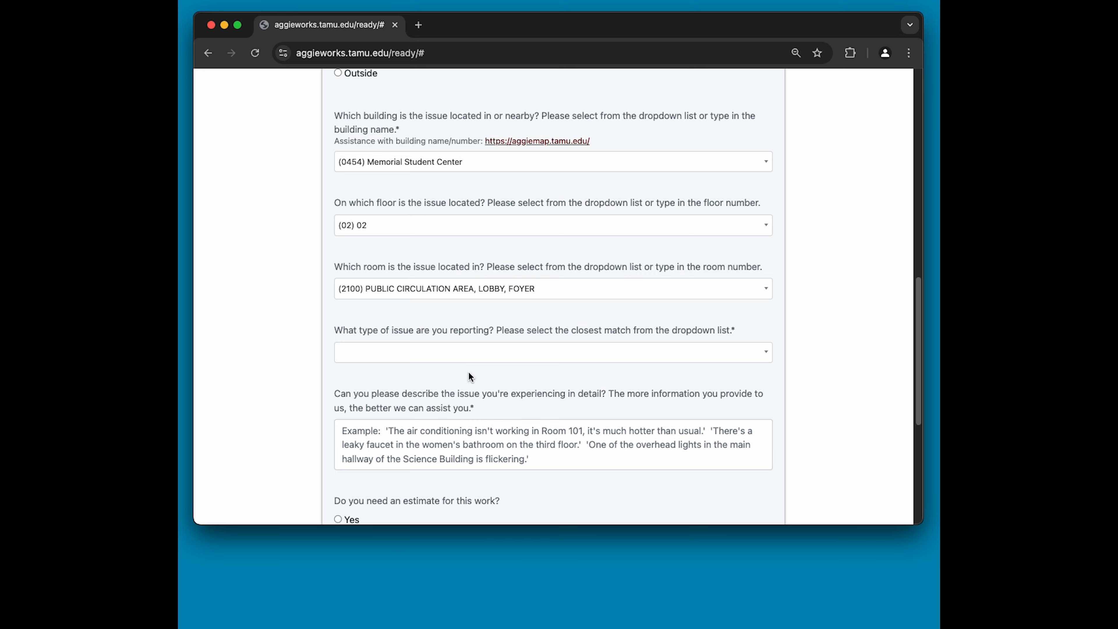
- Set the type of issue being reported to Other - AC & Heating Maintenance
click(620, 356)
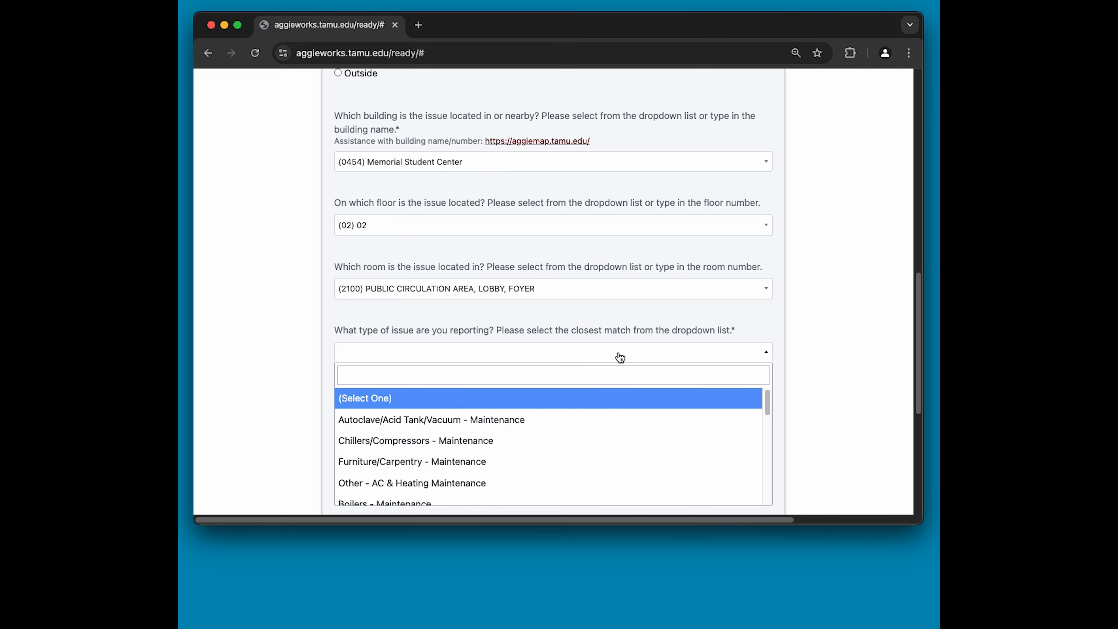
click(547, 481)
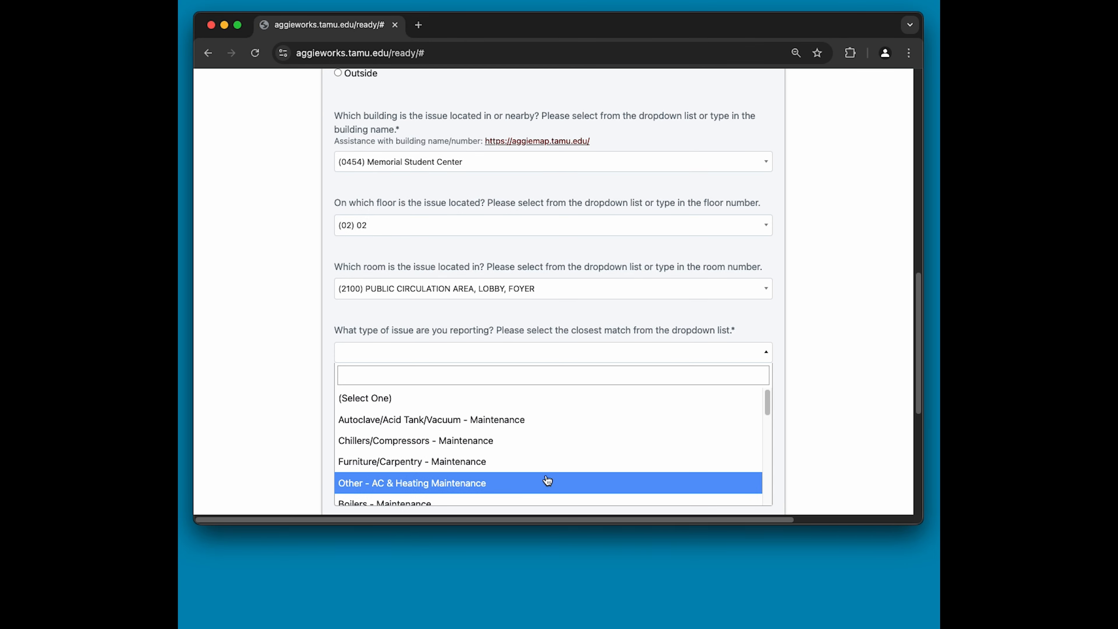
click(547, 482)
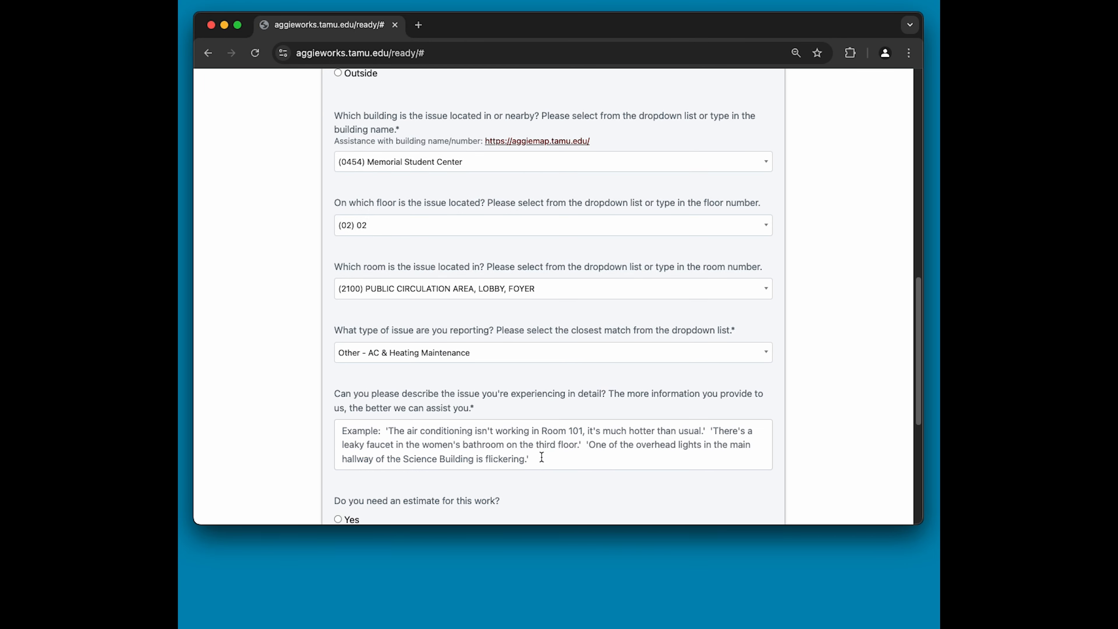
- Describe the issue as "The air conditioning is not working and the room is warm."
click(537, 445)
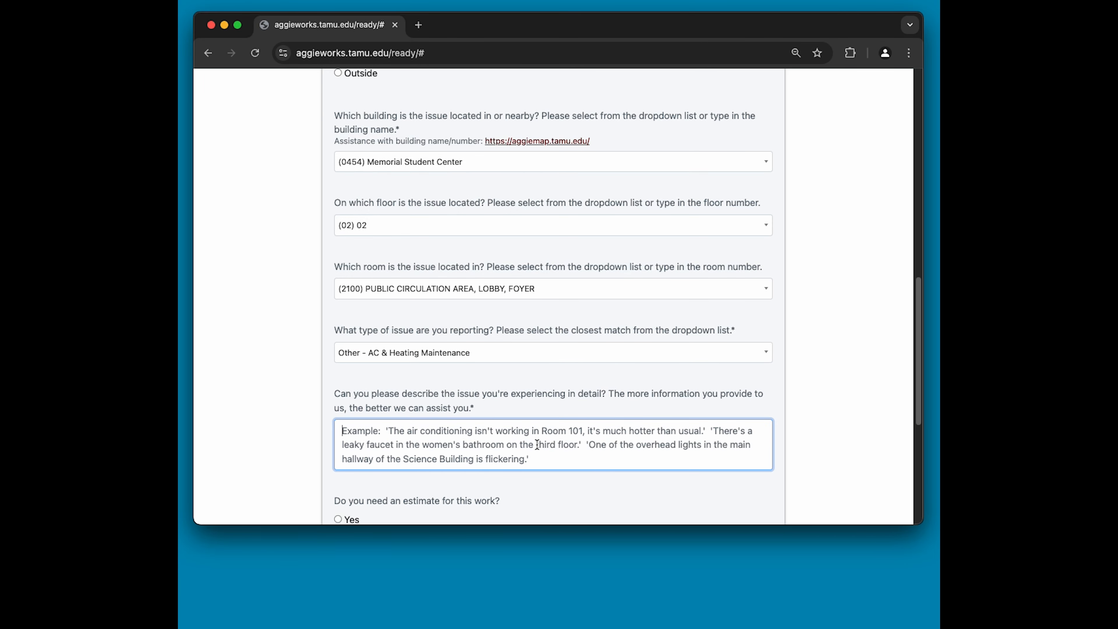
text(The q)
key(BackSpace)
key(BackSpace)
key(BackSpace)
key(BackSpace)
text(h)
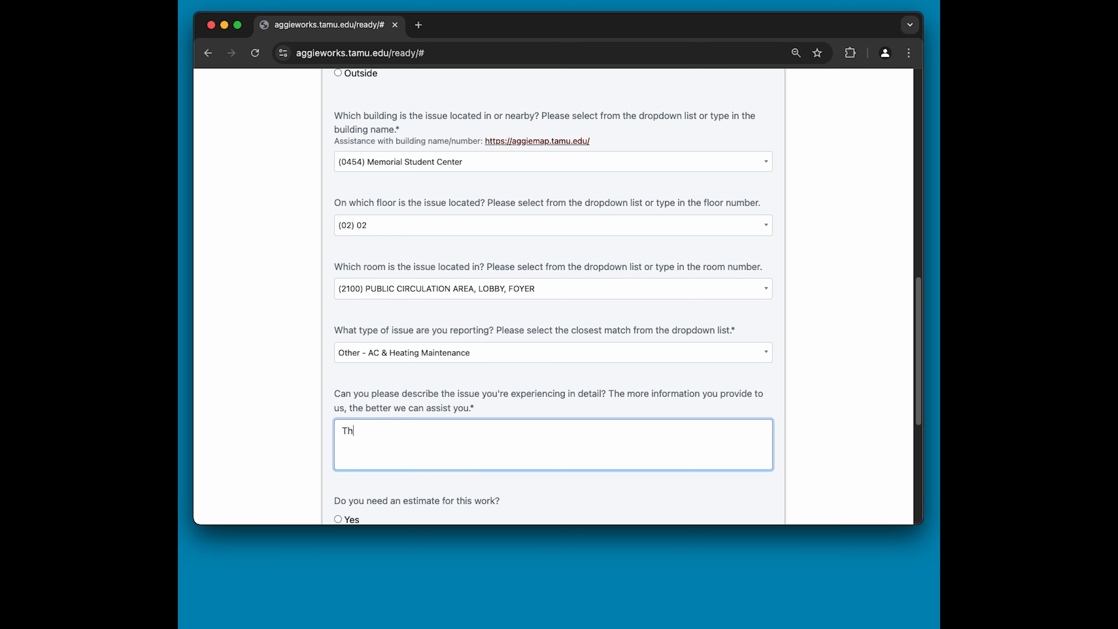
text(e air conditioning is not working and t)
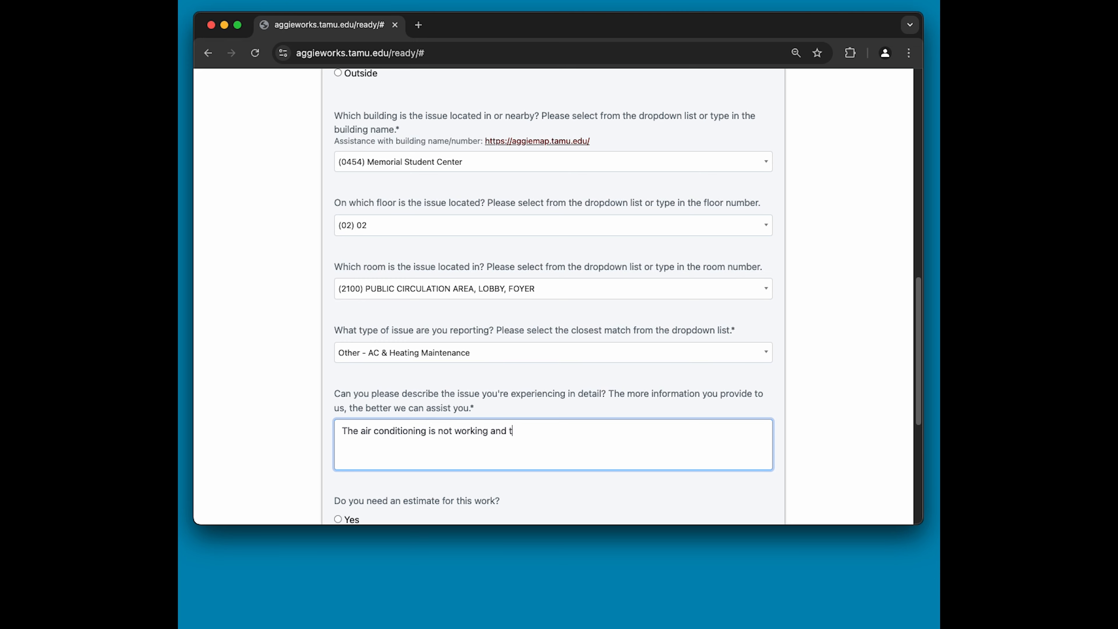
text(he room is warm)
text(.)
- Proceed past the request details and the attachment page to the work description without uploading any files
drag(921, 384, 921, 460)
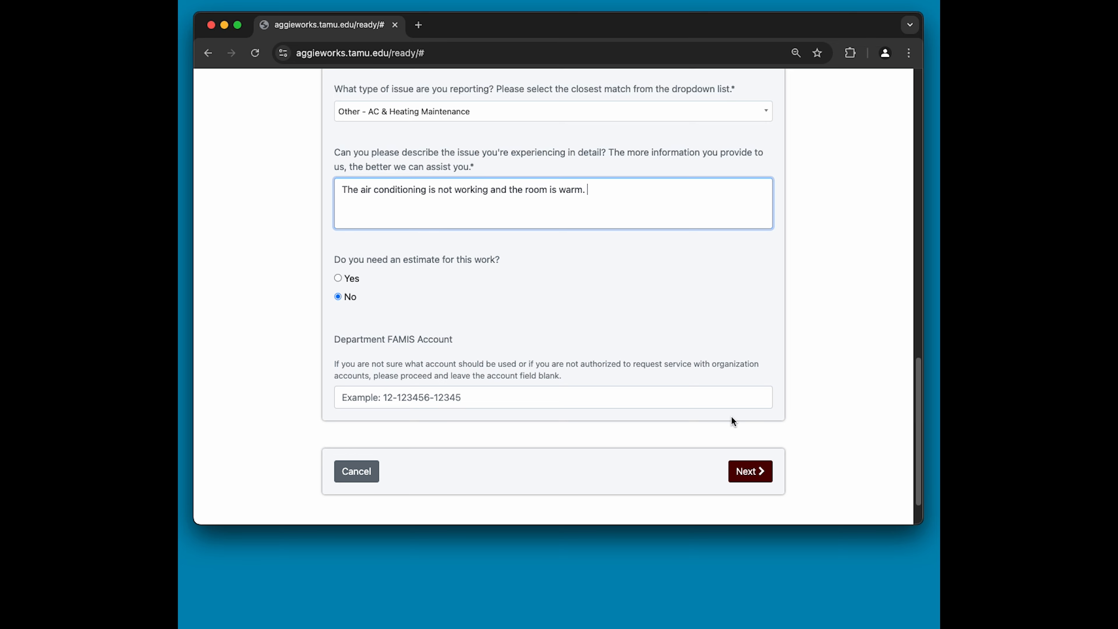
click(756, 483)
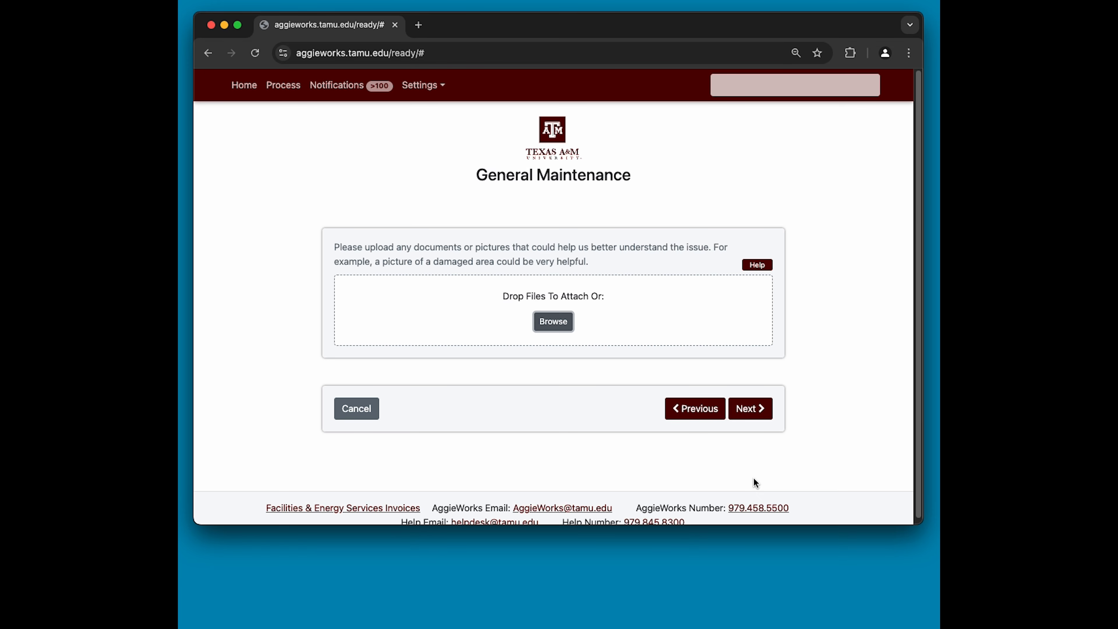
click(751, 406)
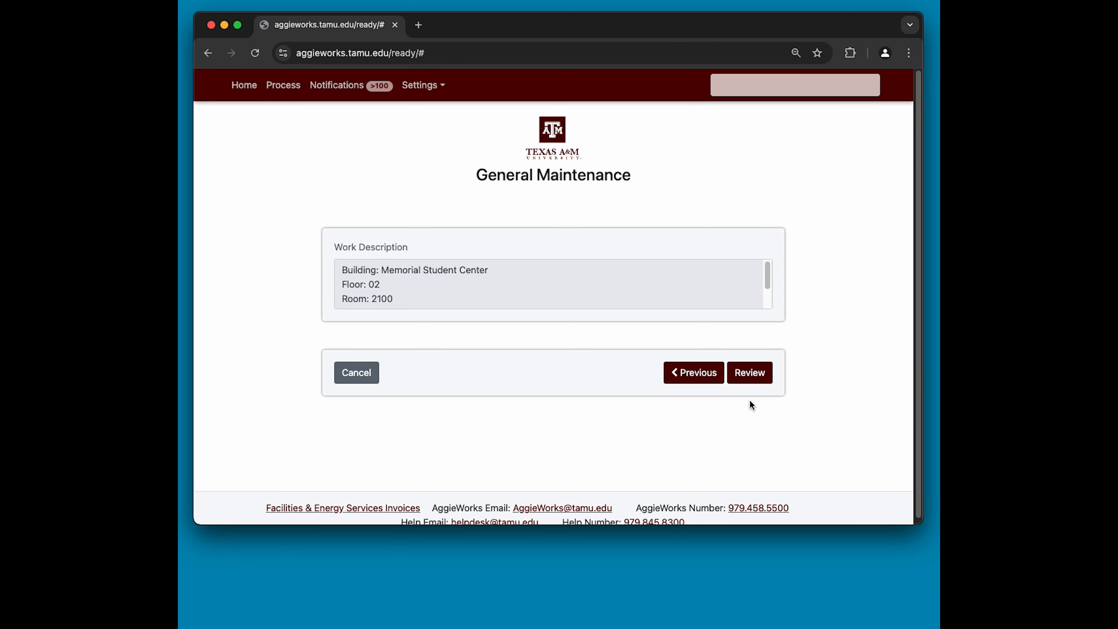
- Review the work description and the full request summary, and submit the General Maintenance request
drag(770, 269, 768, 295)
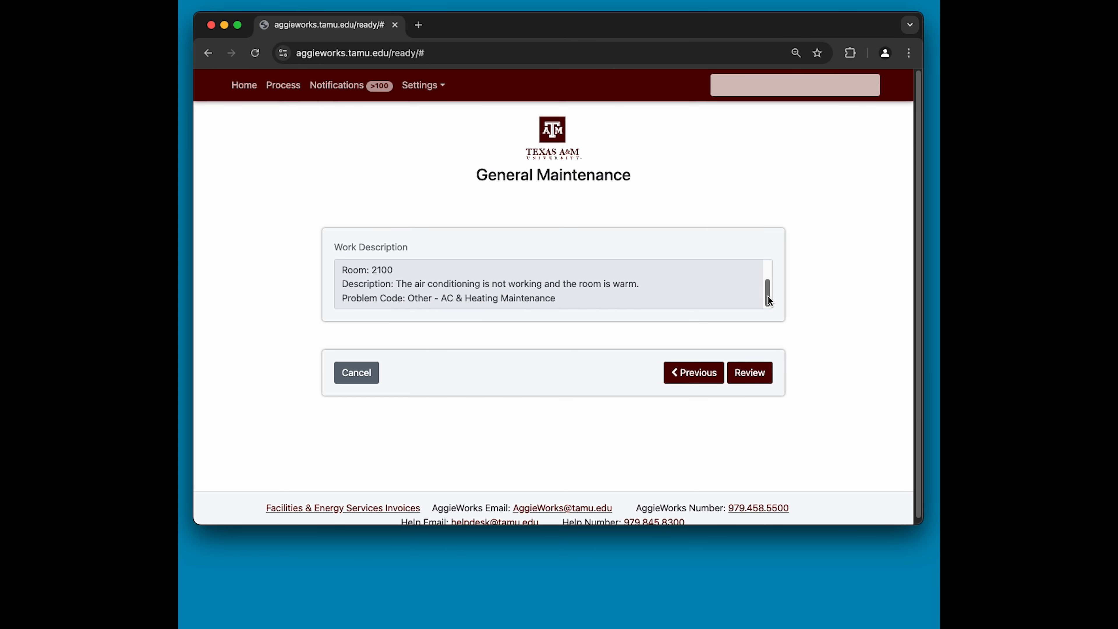
click(750, 374)
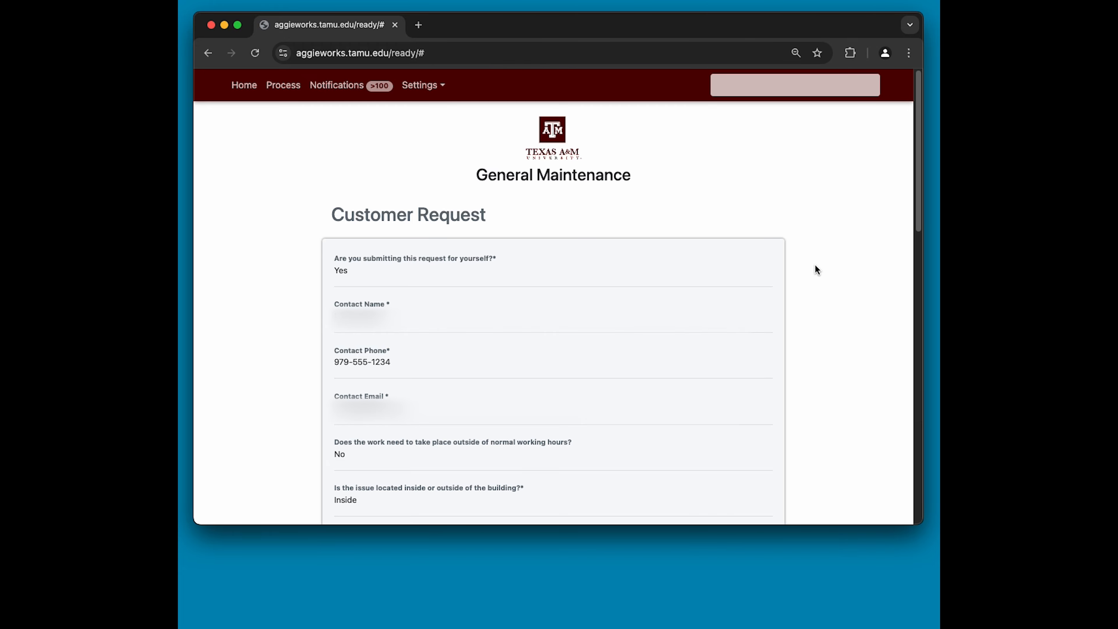
drag(918, 165, 894, 472)
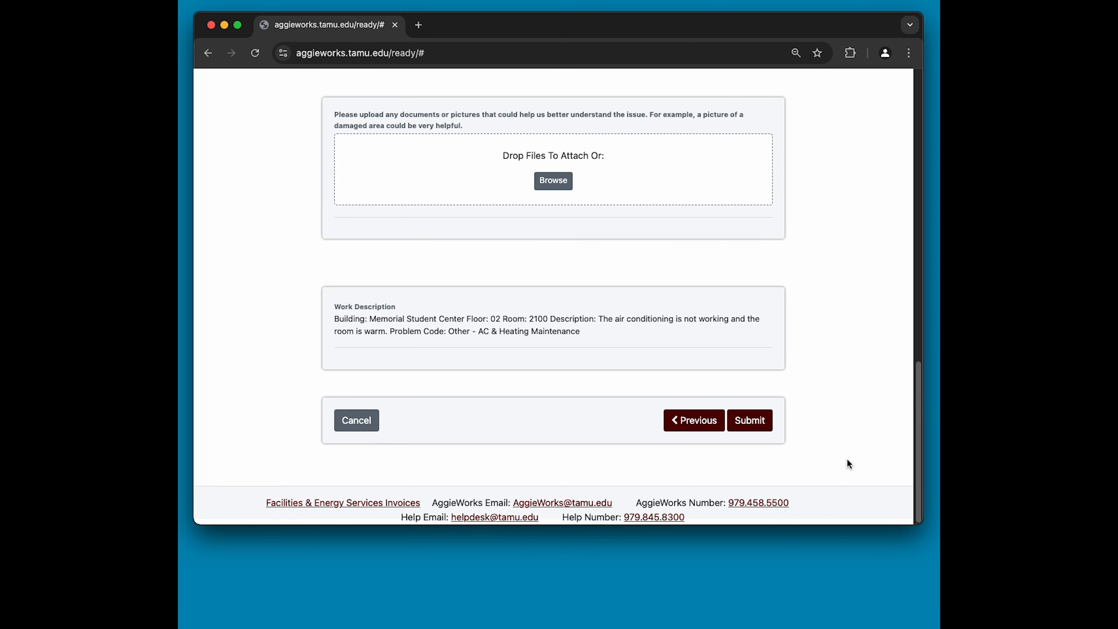
click(750, 422)
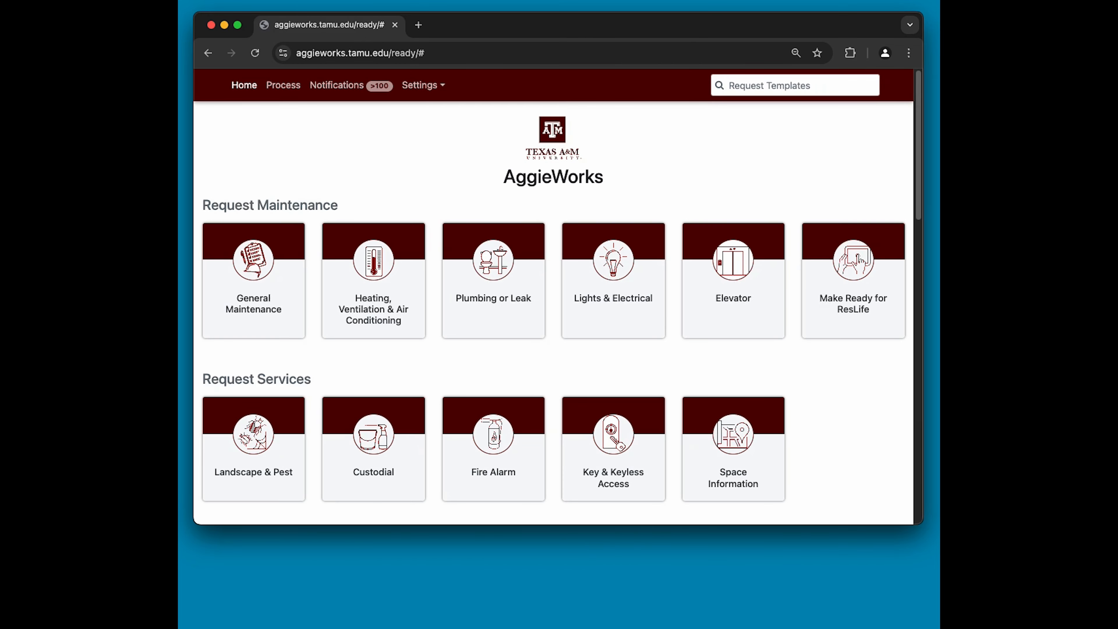